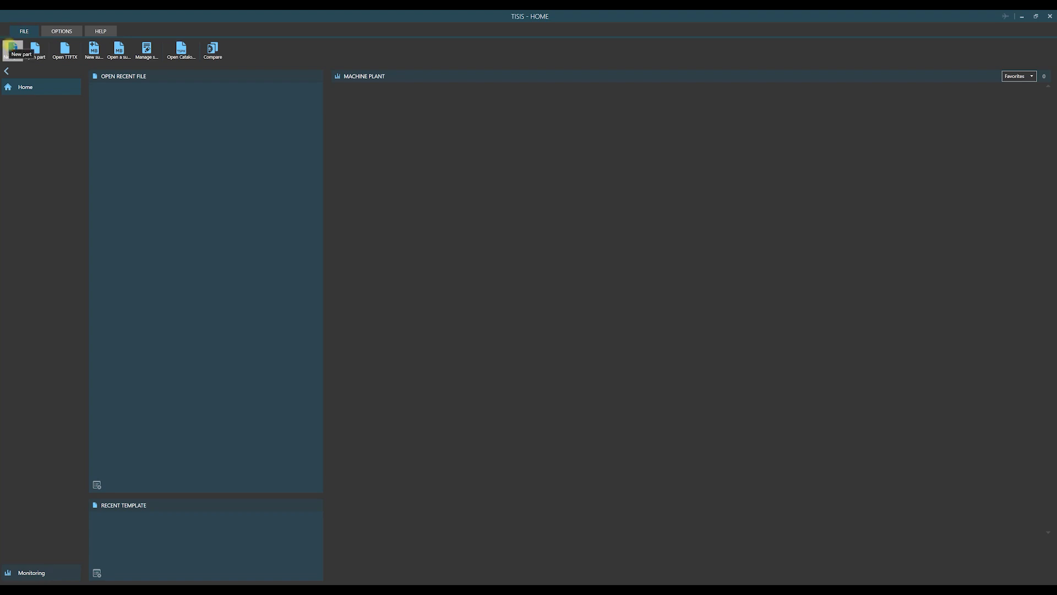
Create a new part for the Swiss DT 26/5 HP machine in the Swiss DT family, in English with the Standard template.
{"action": "left_click", "coordinate": [12, 49]}
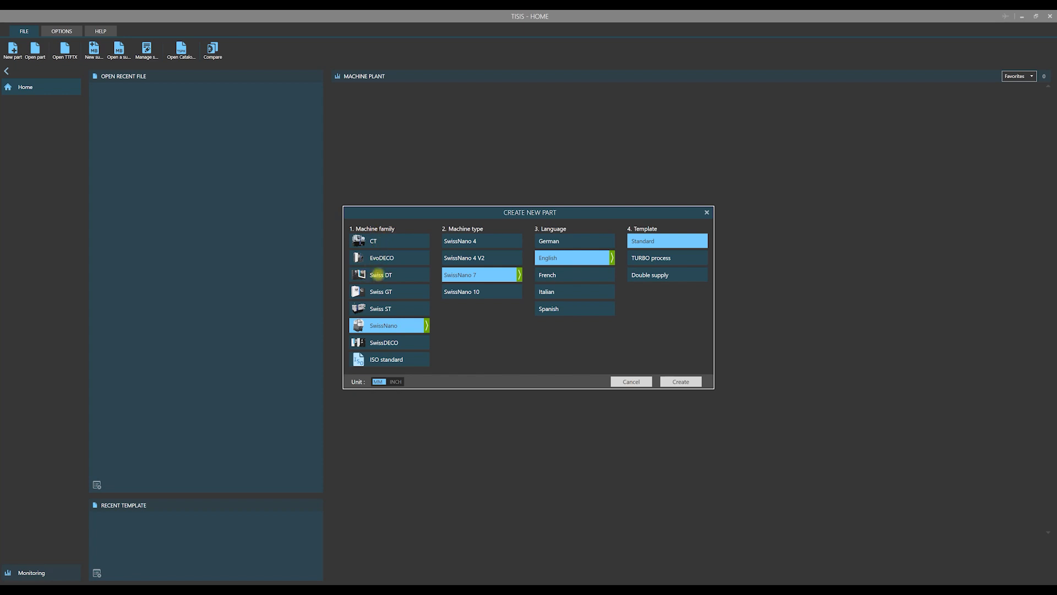
{"action": "left_click", "coordinate": [378, 274]}
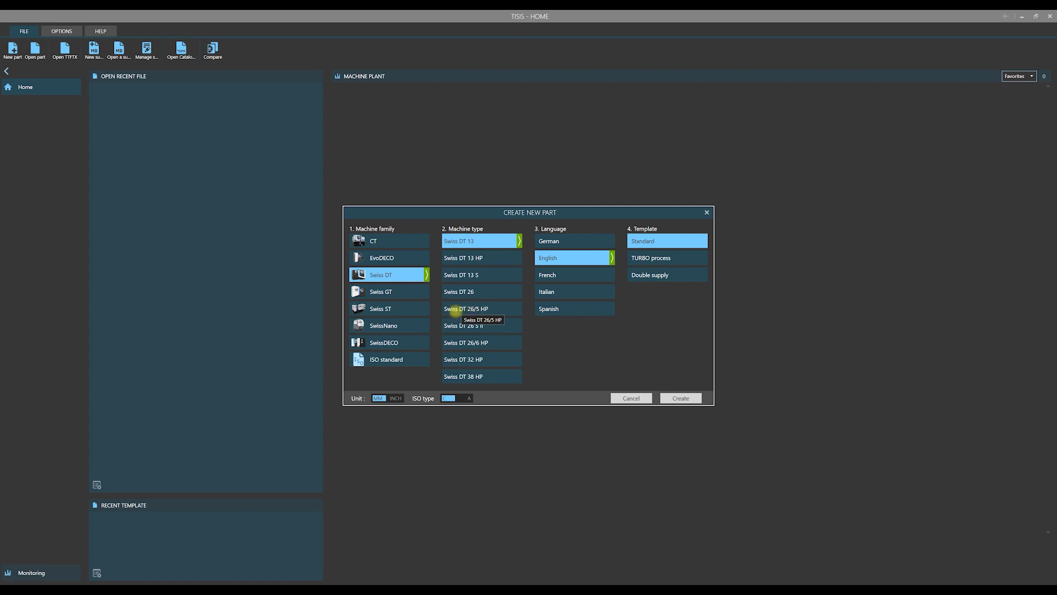
{"action": "left_click", "coordinate": [455, 309]}
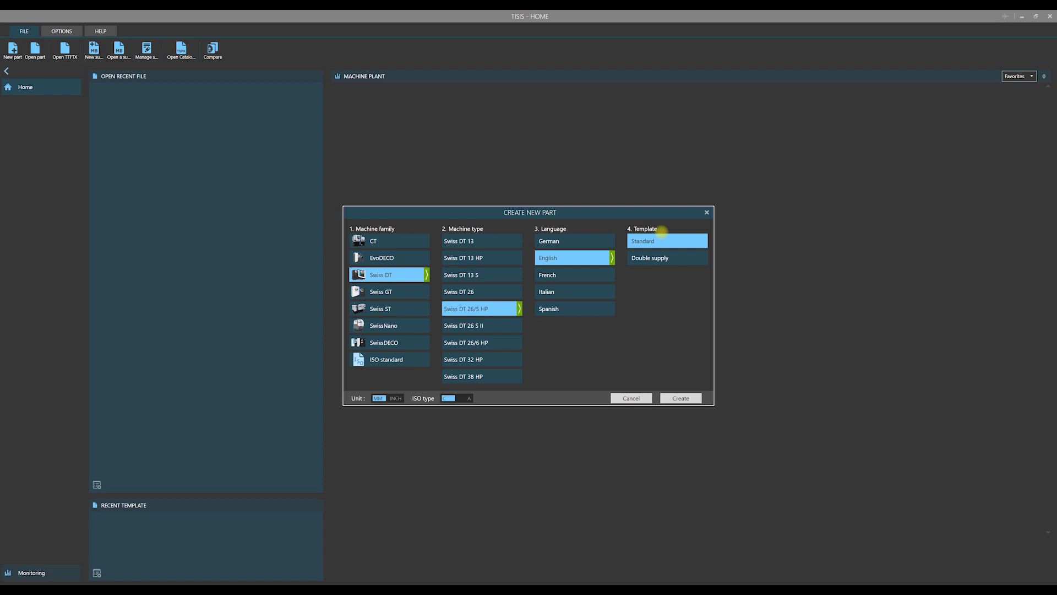
{"action": "left_click", "coordinate": [679, 399]}
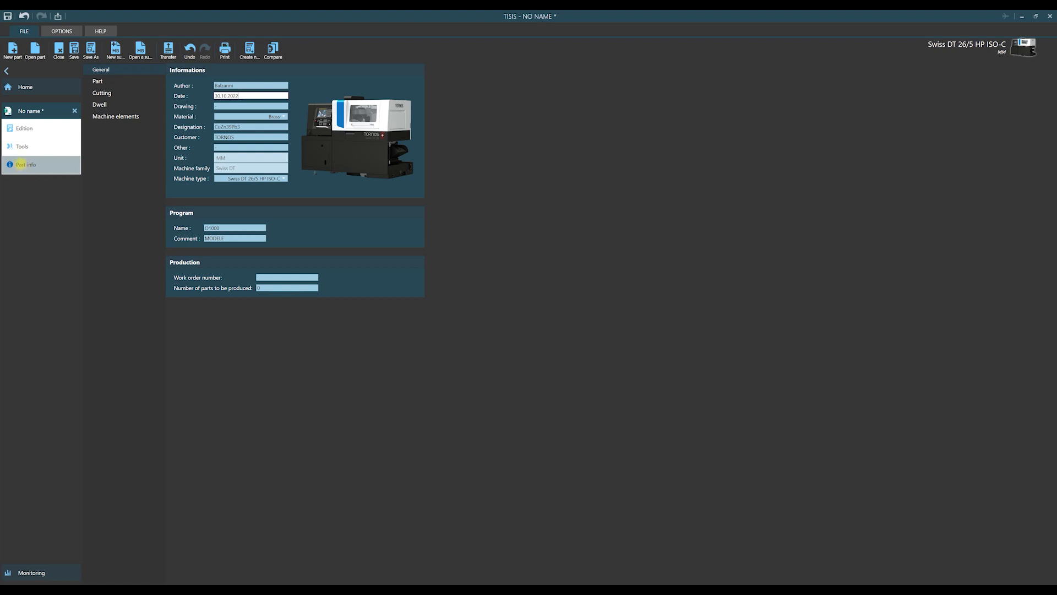
Examine the new part's tool systems, its two-path program code and its part information.
{"action": "left_click", "coordinate": [21, 144]}
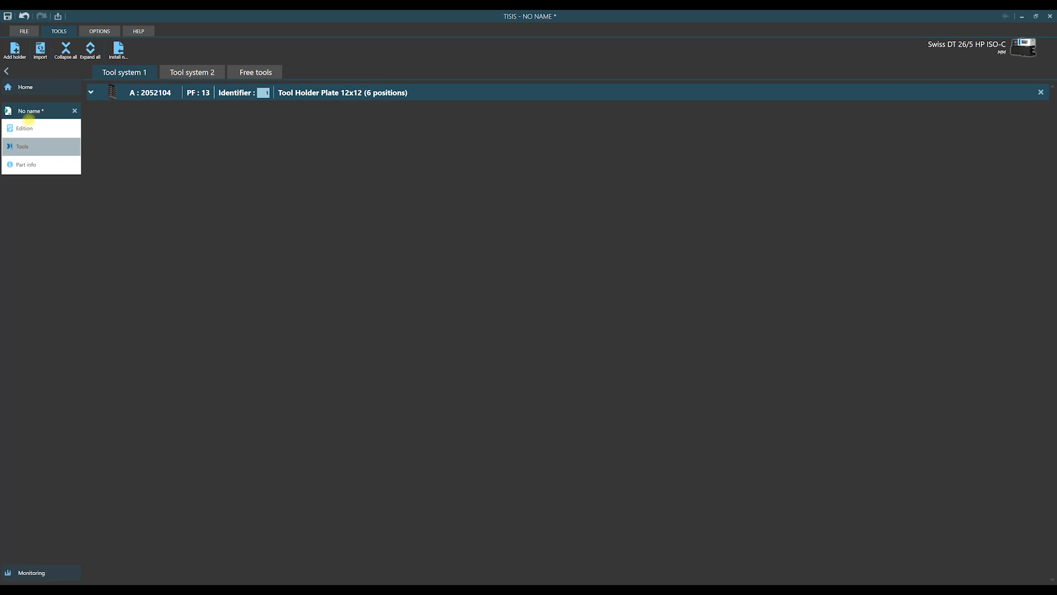
{"action": "left_click", "coordinate": [24, 128]}
{"action": "scroll", "coordinate": [291, 277], "scroll_direction": "down", "scroll_amount": 12}
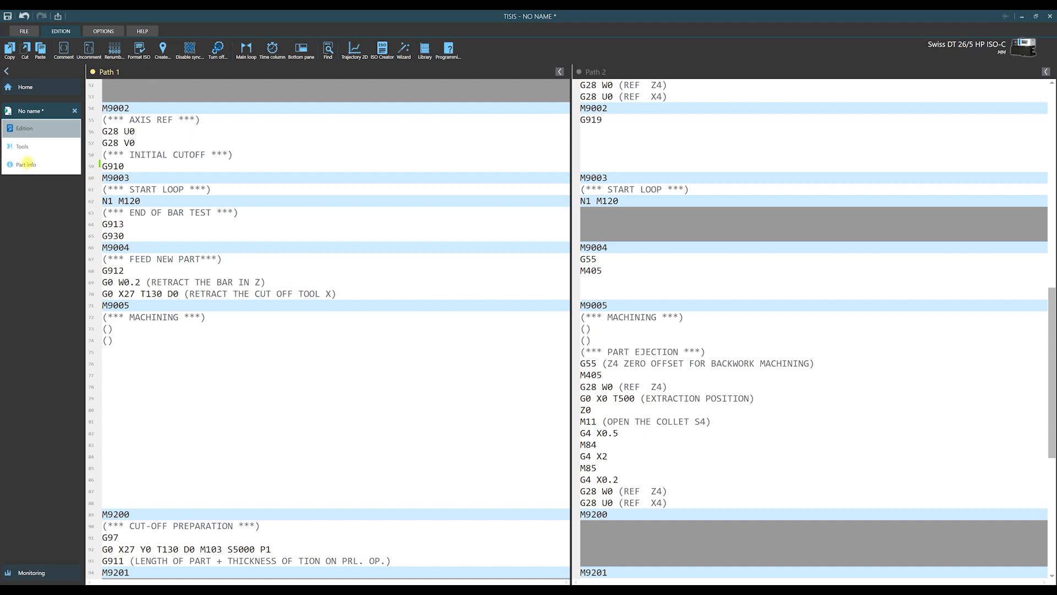
{"action": "left_click", "coordinate": [26, 164]}
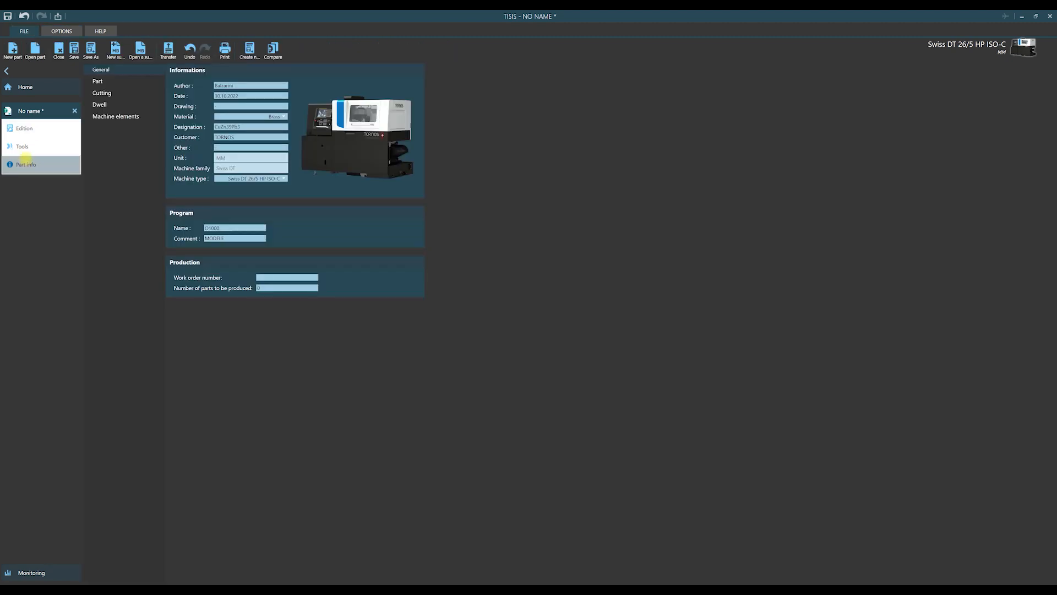
{"action": "left_click", "coordinate": [22, 146]}
{"action": "left_click", "coordinate": [25, 128]}
Enter the author's name in the part information and set the drawing to "Training part".
{"action": "left_click", "coordinate": [237, 83]}
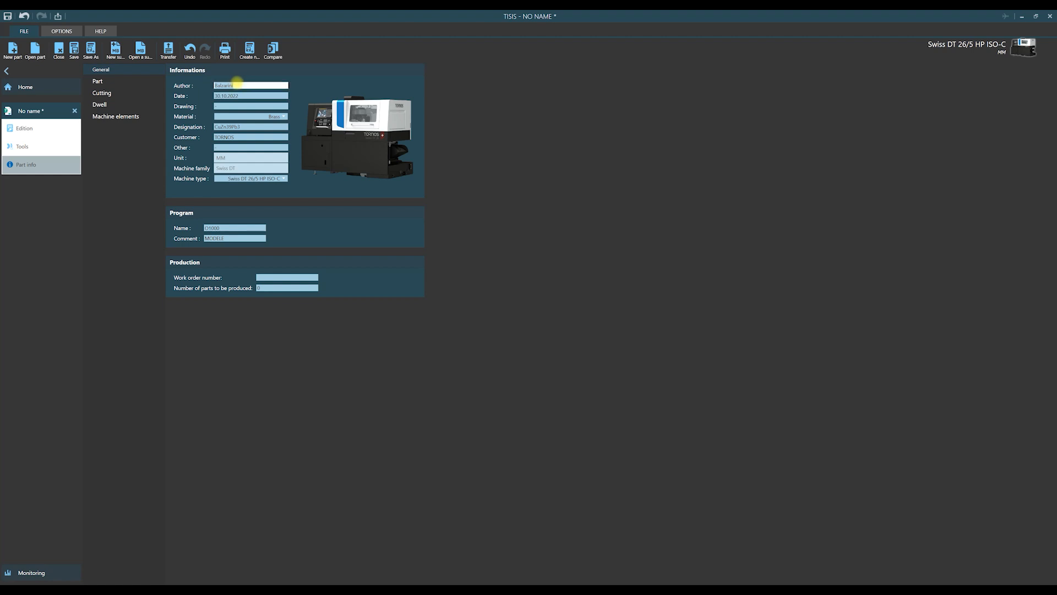
{"action": "type", "text": "Malgosia"}
{"action": "left_click", "coordinate": [222, 105]}
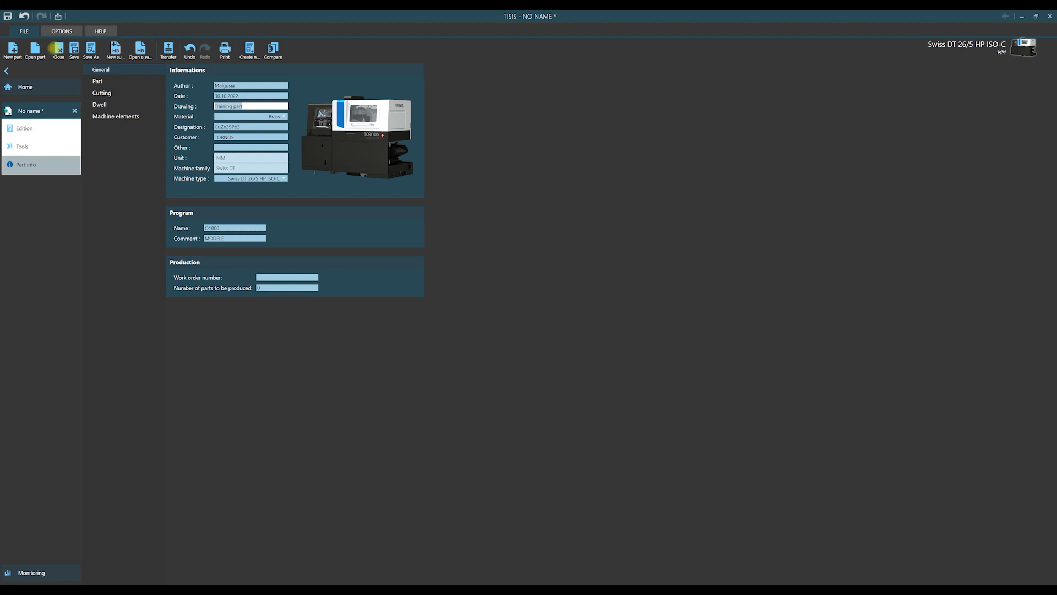
Save the part program as "Tips and tricks" in the Sample part folder under Documents.
{"action": "left_click", "coordinate": [74, 49]}
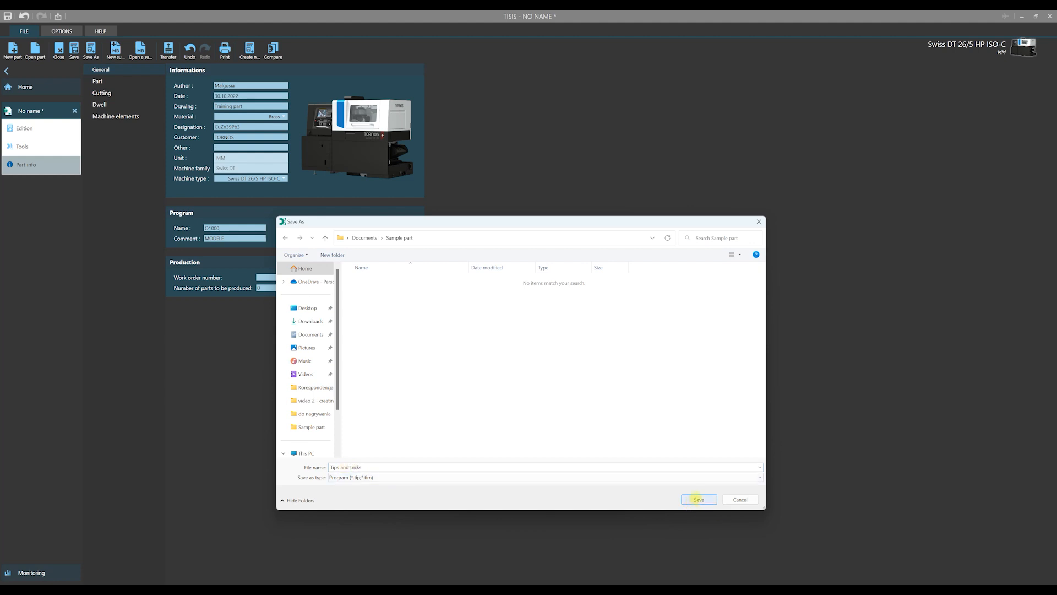
{"action": "left_click", "coordinate": [698, 500]}
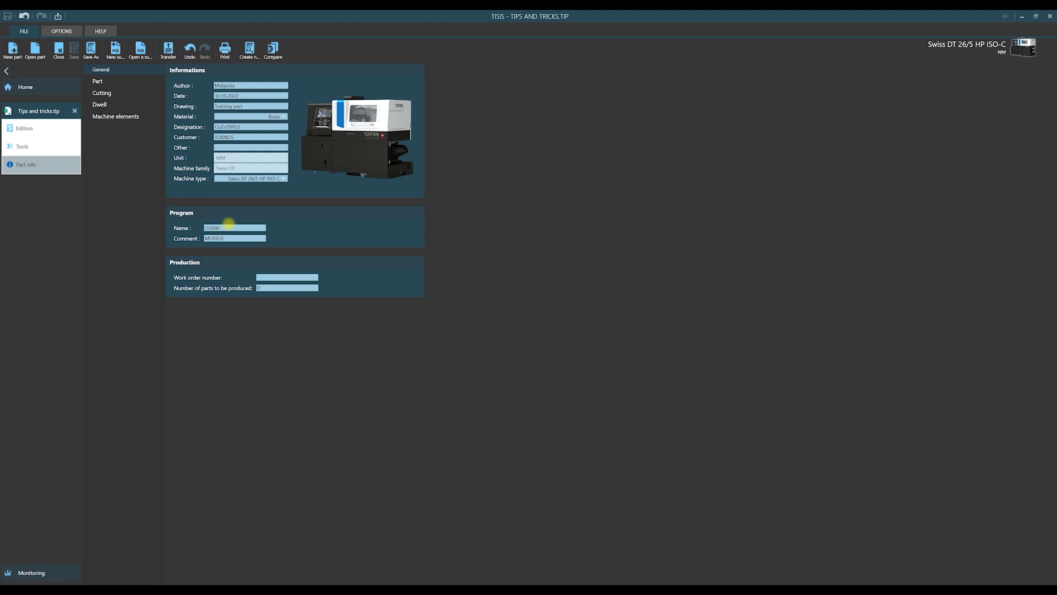
Set the program name to O1100 and its comment to "Training part", and save the file.
{"action": "double_click", "coordinate": [216, 227]}
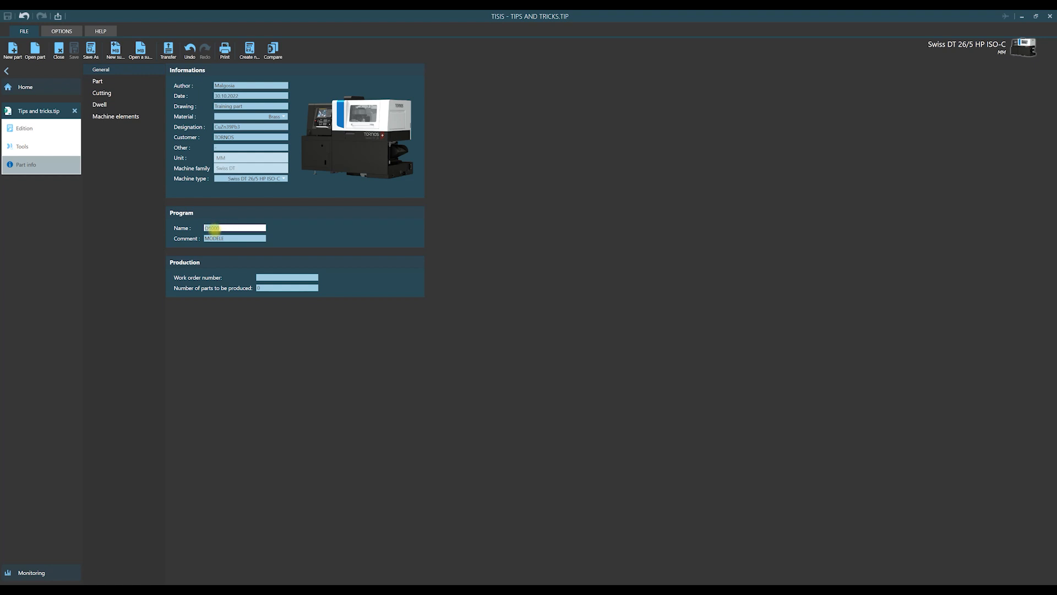
{"action": "left_click", "coordinate": [208, 228]}
{"action": "type", "text": "1"}
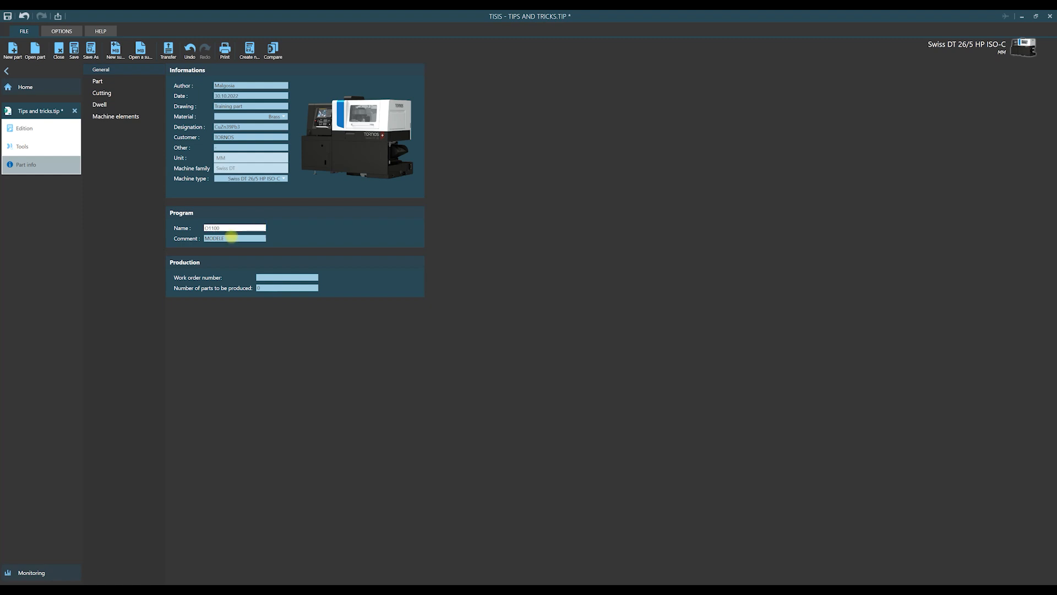
{"action": "left_click", "coordinate": [231, 237]}
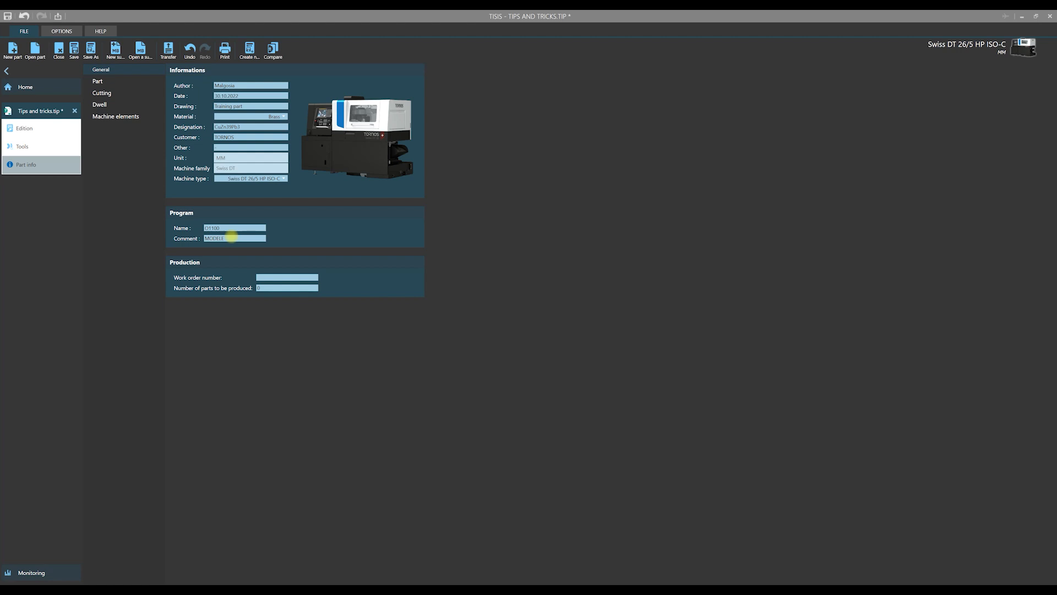
{"action": "left_click_drag", "start_coordinate": [230, 238], "coordinate": [190, 236]}
{"action": "type", "text": "Training part"}
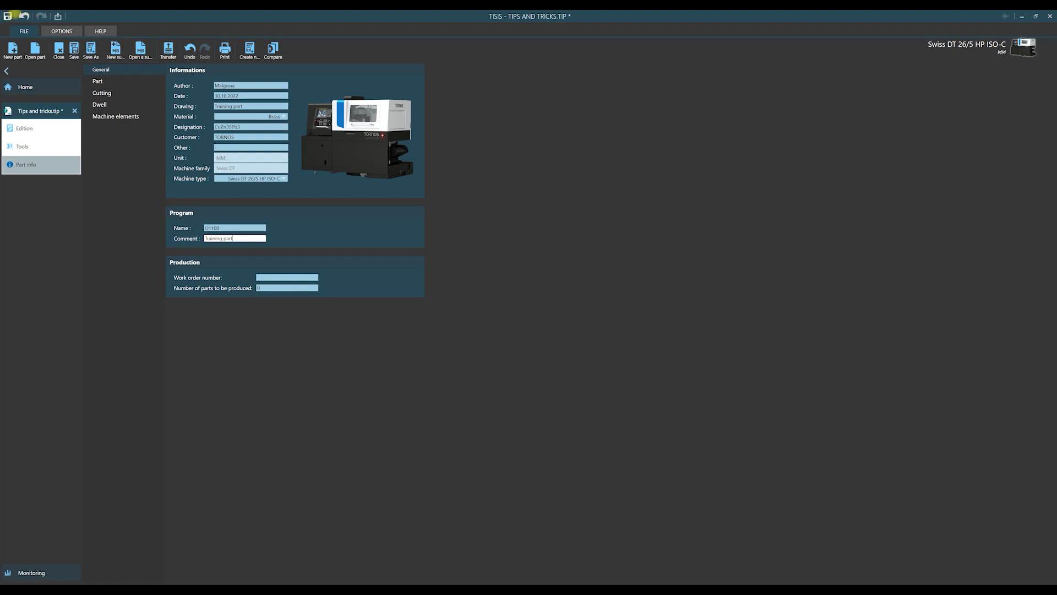
{"action": "left_click", "coordinate": [7, 16]}
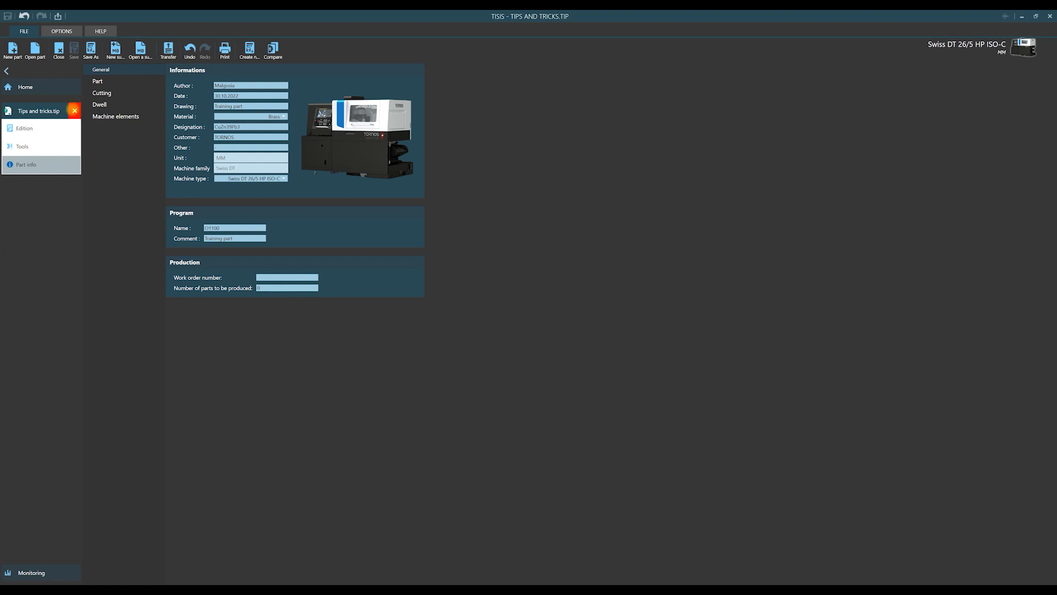
Close the part and reopen Tips and tricks.tip from the recent files, showing its part information.
{"action": "left_click", "coordinate": [74, 110]}
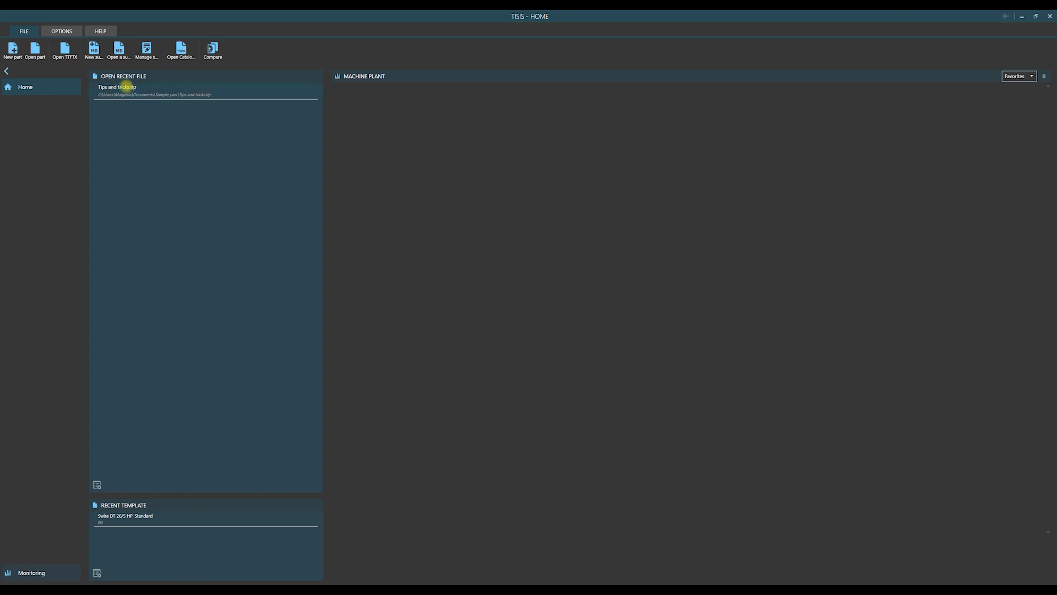
{"action": "mouse_move", "coordinate": [125, 86]}
{"action": "left_click", "coordinate": [113, 86]}
{"action": "left_click", "coordinate": [24, 164]}
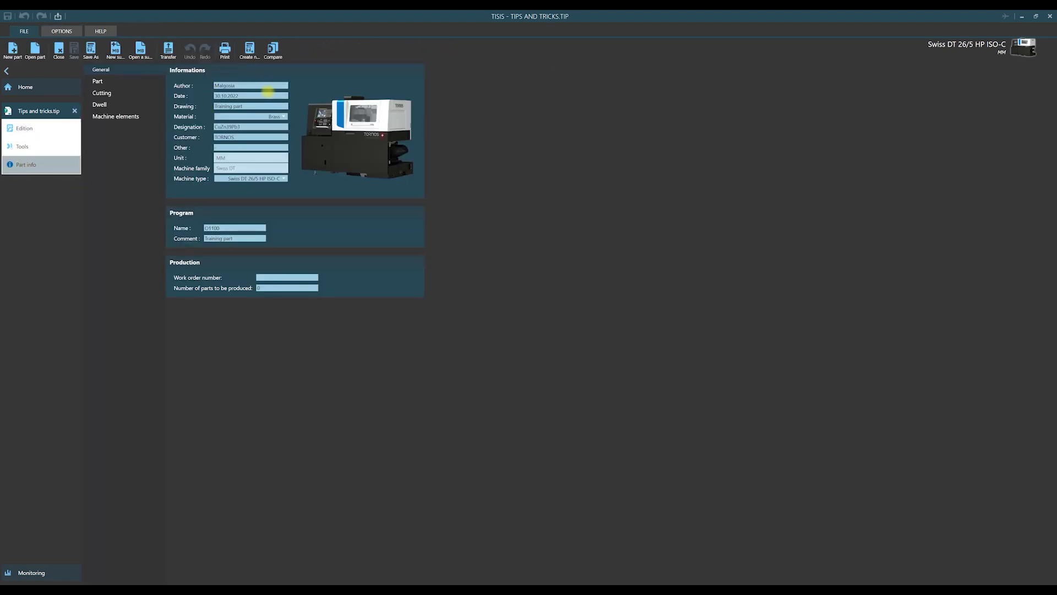
Close the part and reopen Tips and tricks.tip by browsing the Sample part folder, showing its part information.
{"action": "left_click", "coordinate": [74, 111]}
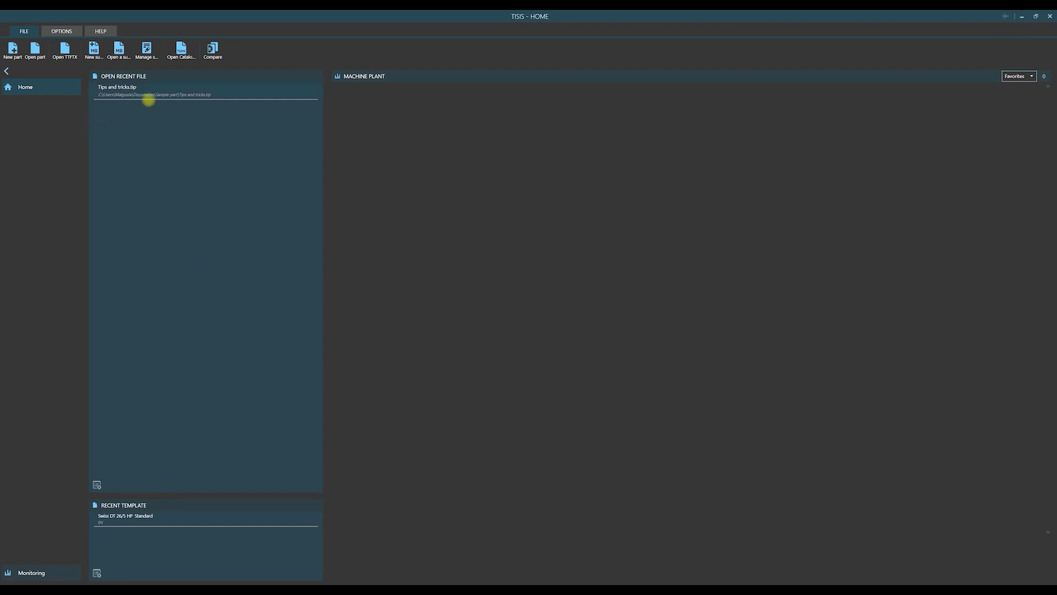
{"action": "mouse_move", "coordinate": [128, 83]}
{"action": "left_click", "coordinate": [35, 49]}
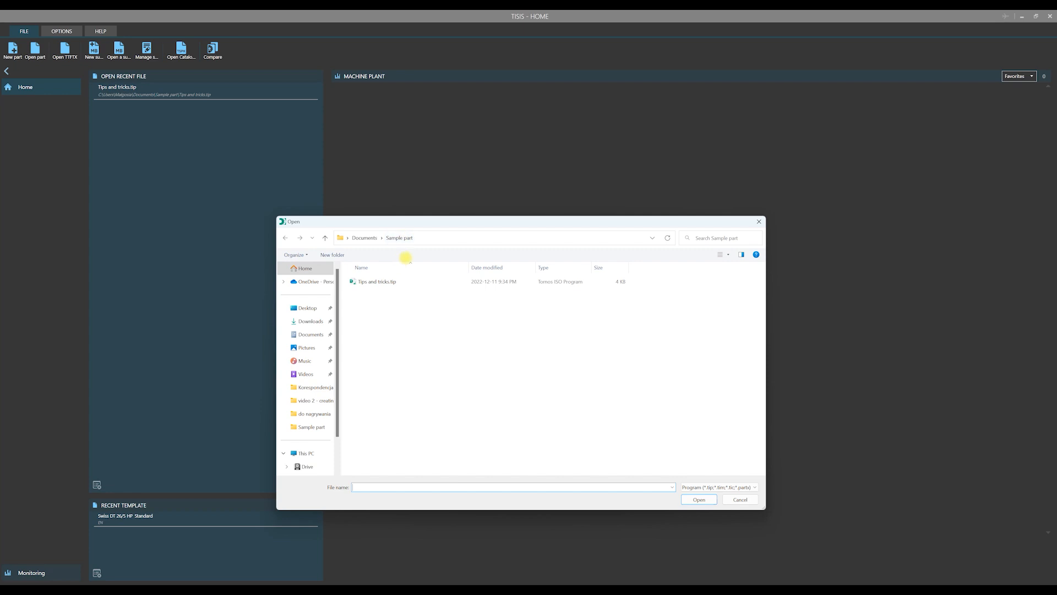
{"action": "left_click", "coordinate": [376, 282]}
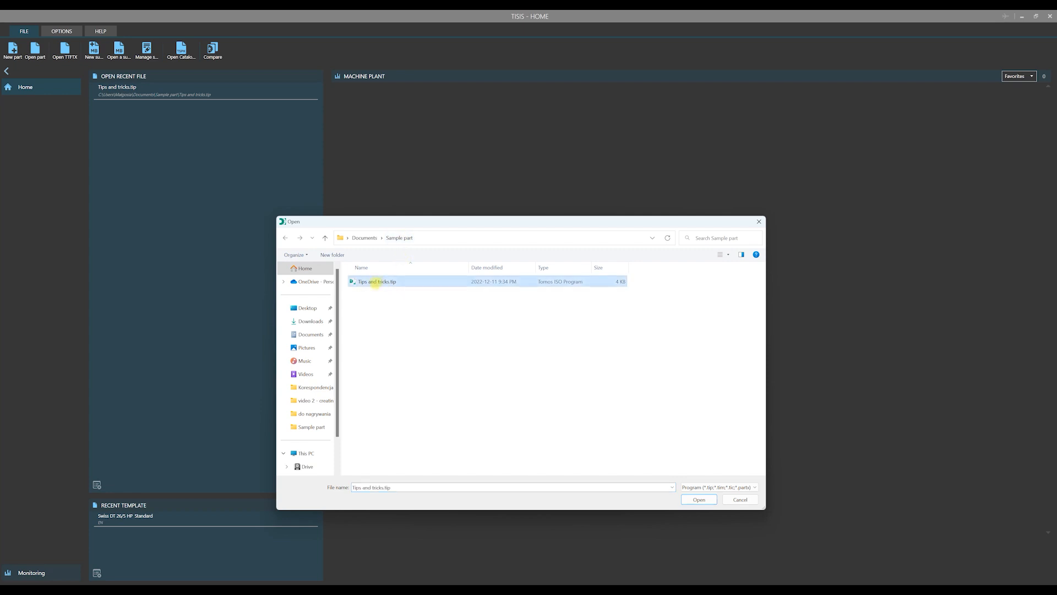
{"action": "left_click", "coordinate": [697, 499]}
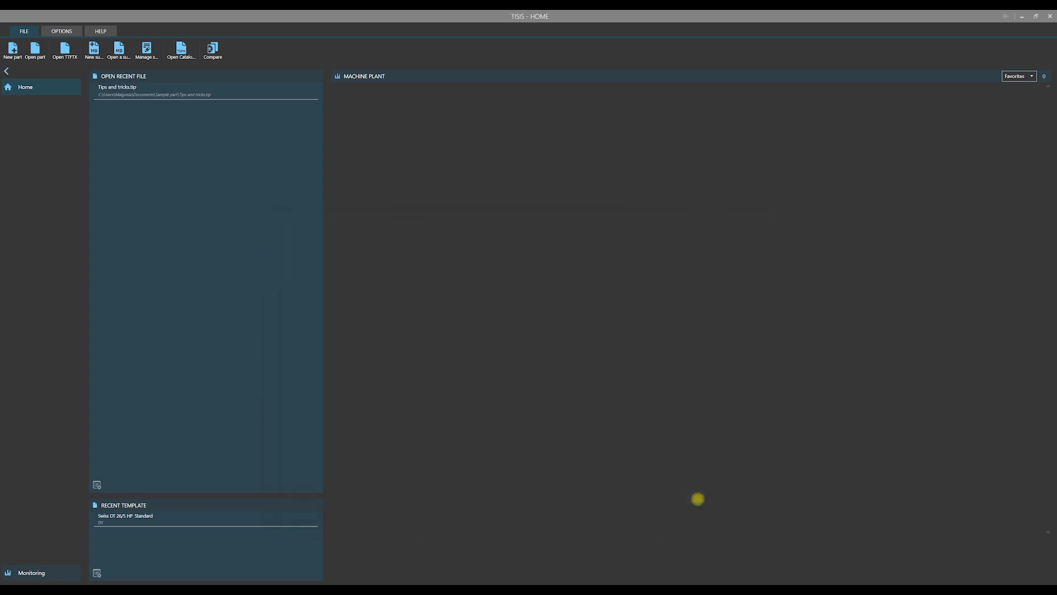
{"action": "left_click", "coordinate": [24, 164]}
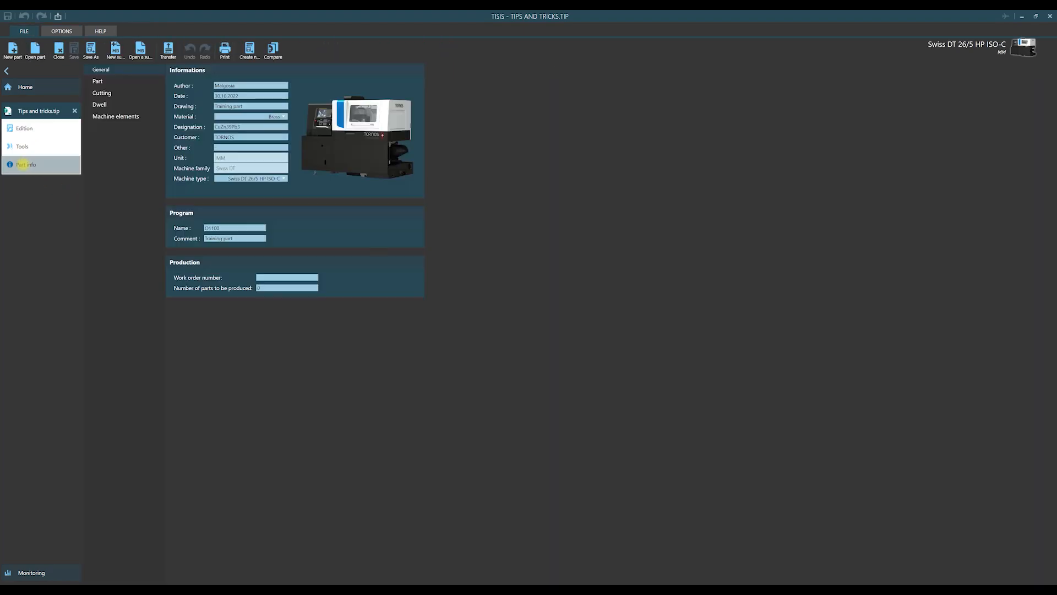